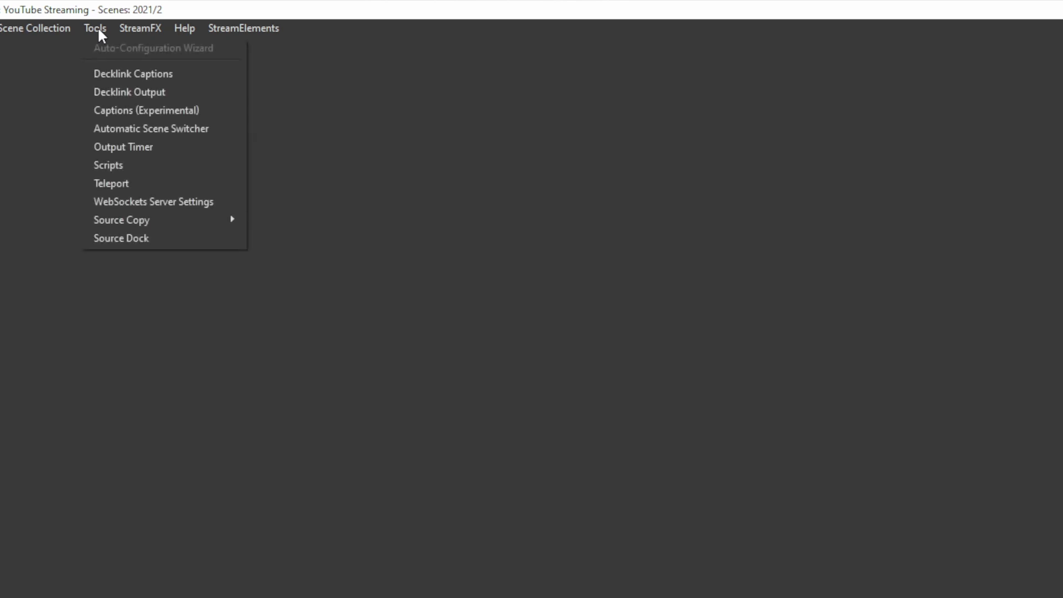
Load the Old Timer Streamer OBS Scene file from the old timer folder using Source Copy
{"action": "mouse_move", "coordinate": [157, 224]}
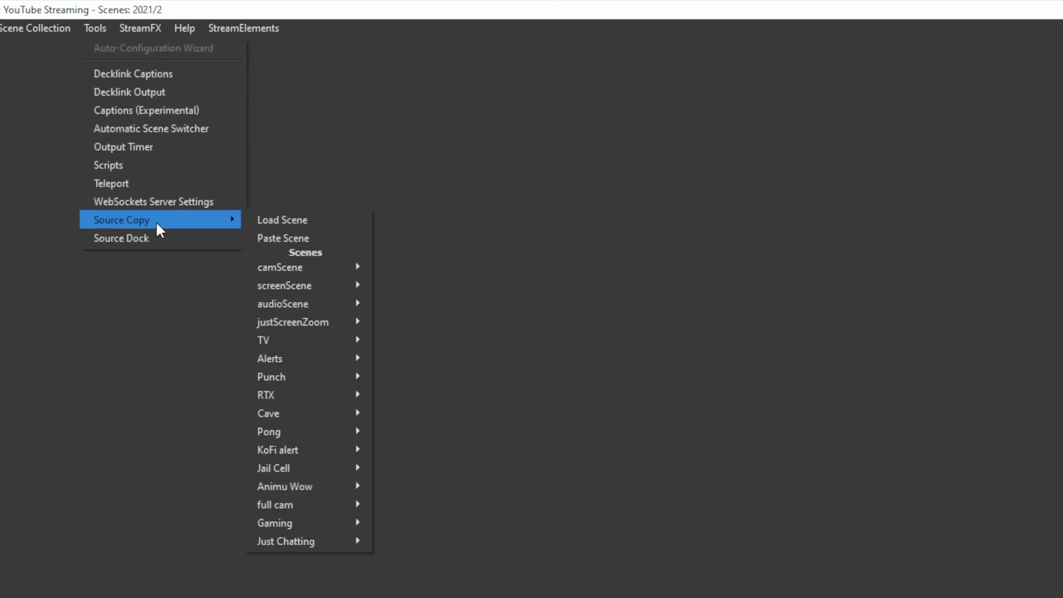
{"action": "left_click", "coordinate": [274, 221]}
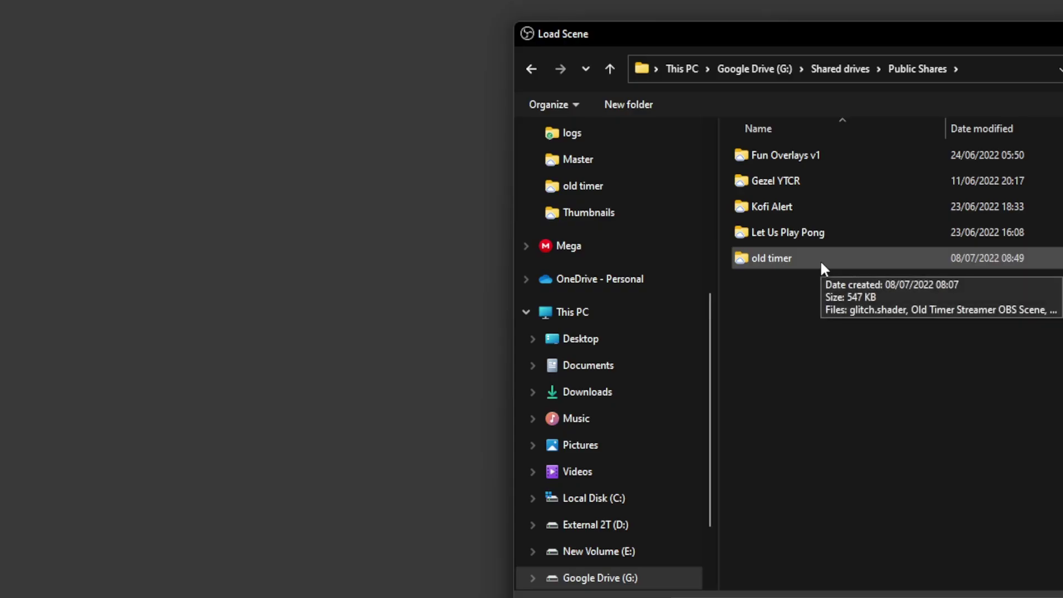
{"action": "double_click", "coordinate": [821, 261]}
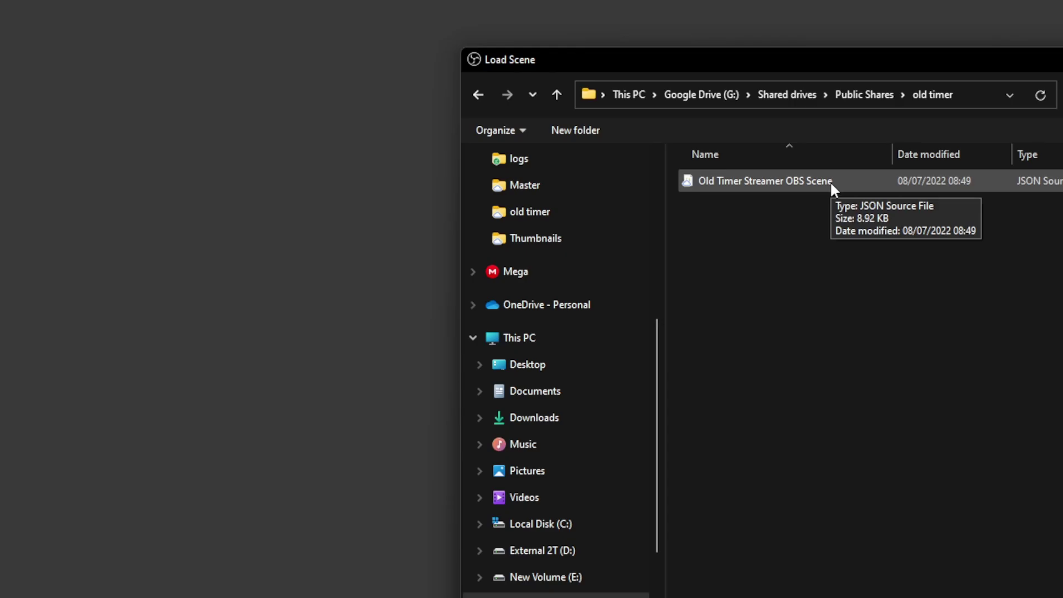
{"action": "double_click", "coordinate": [830, 181]}
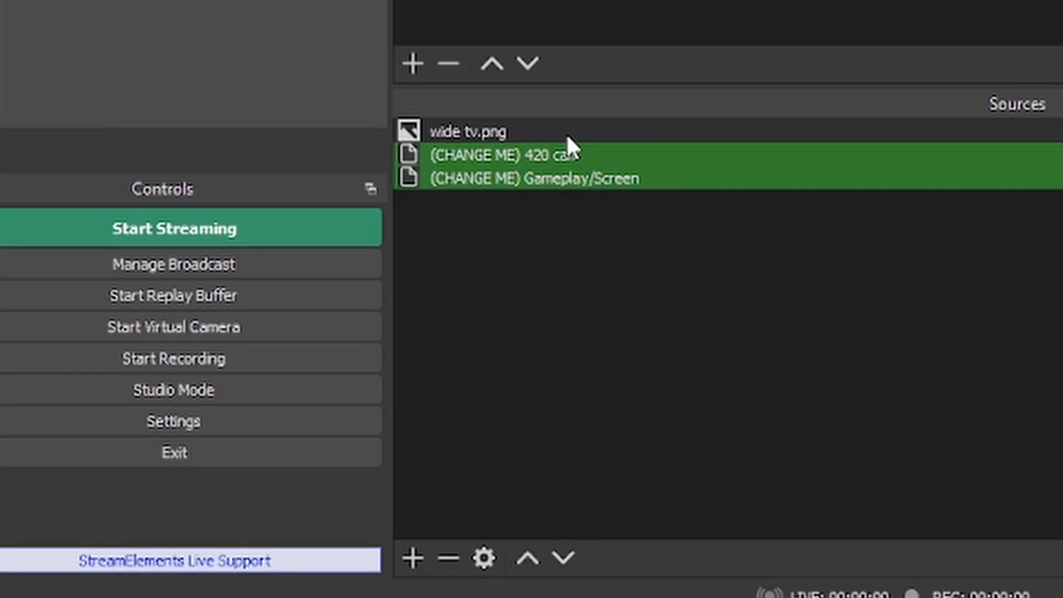
Point the wide tv.png image source at the wide tv picture file
{"action": "double_click", "coordinate": [566, 133]}
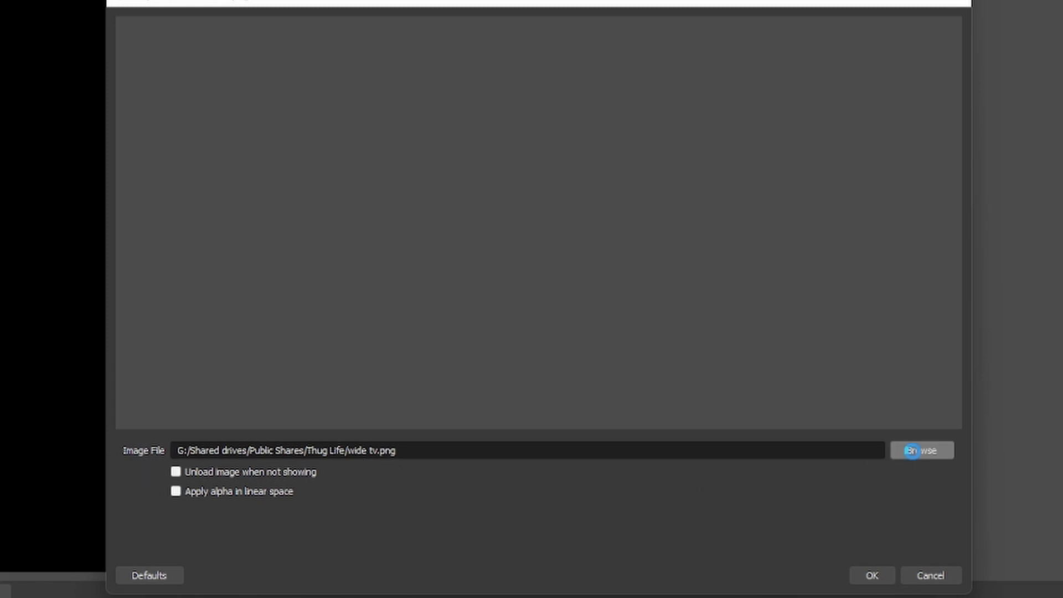
{"action": "left_click", "coordinate": [913, 451]}
{"action": "double_click", "coordinate": [397, 172]}
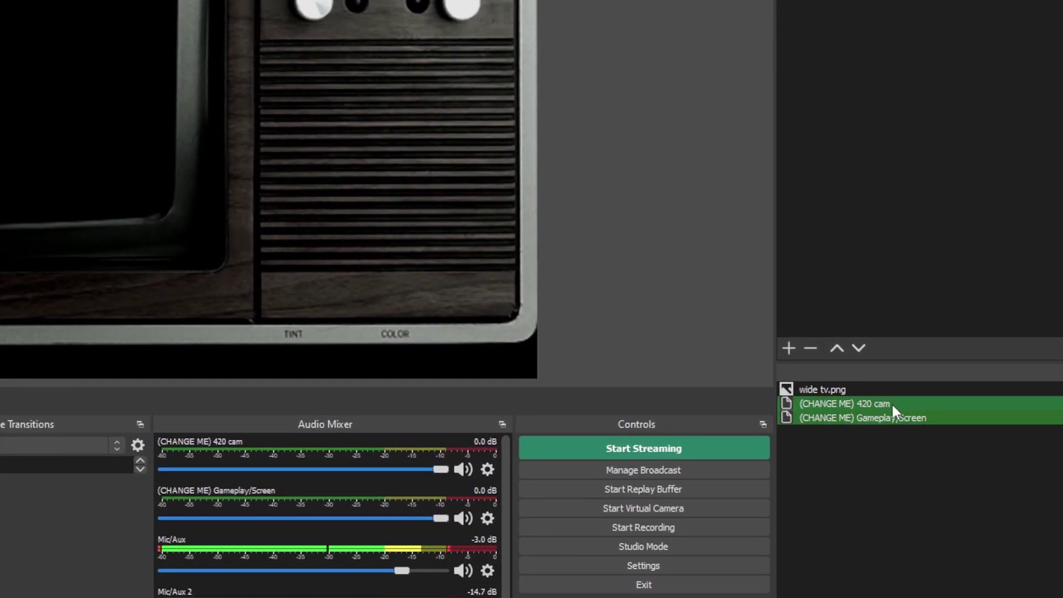
Set the (CHANGE ME) 420 cam source to display the full cam scene
{"action": "double_click", "coordinate": [891, 403]}
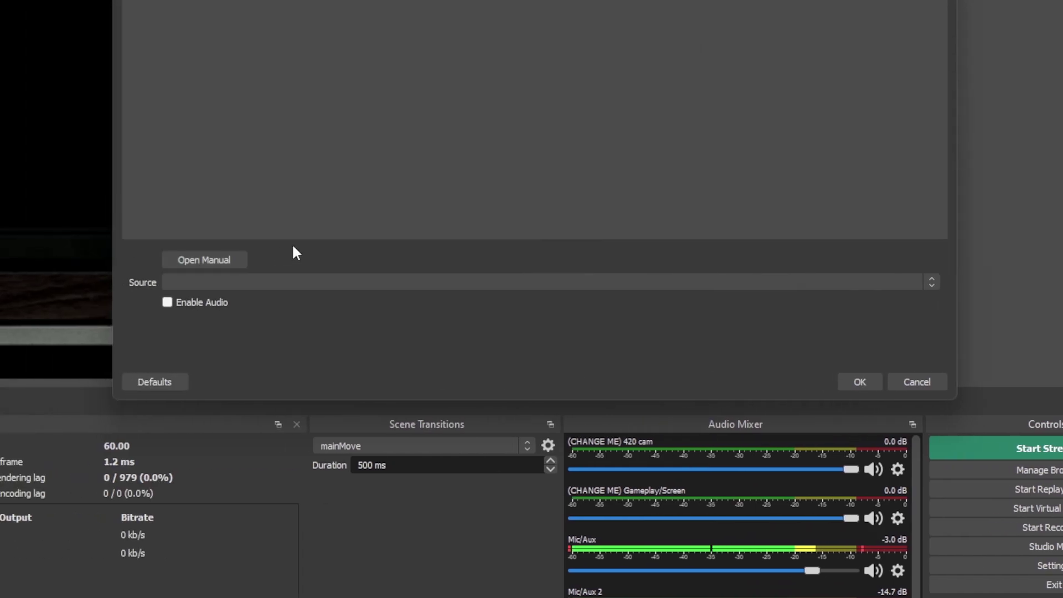
{"action": "left_click", "coordinate": [292, 282]}
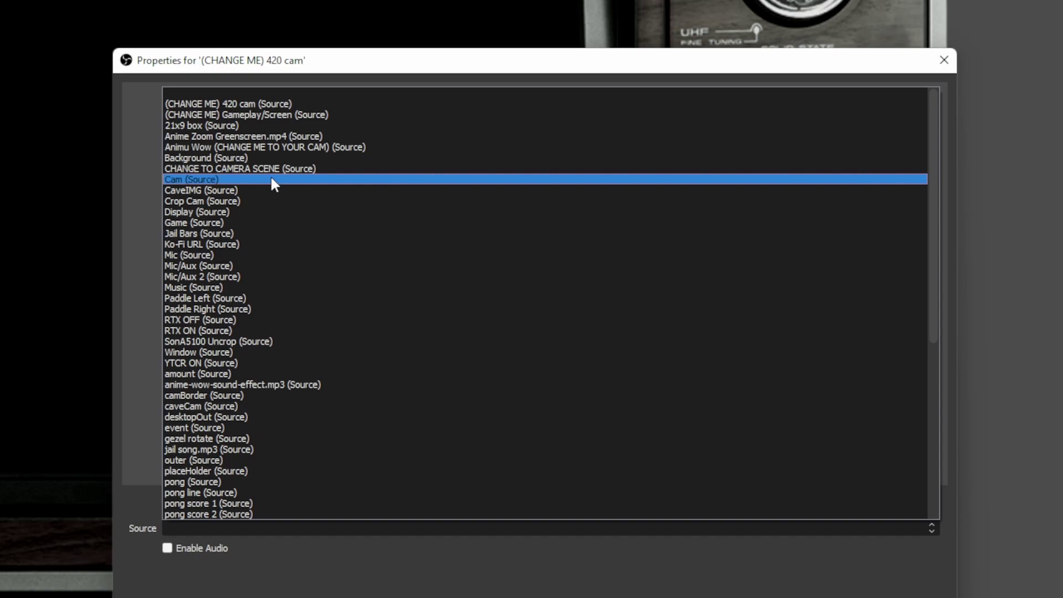
{"action": "scroll", "coordinate": [308, 496], "scroll_direction": "down", "scroll_amount": 9}
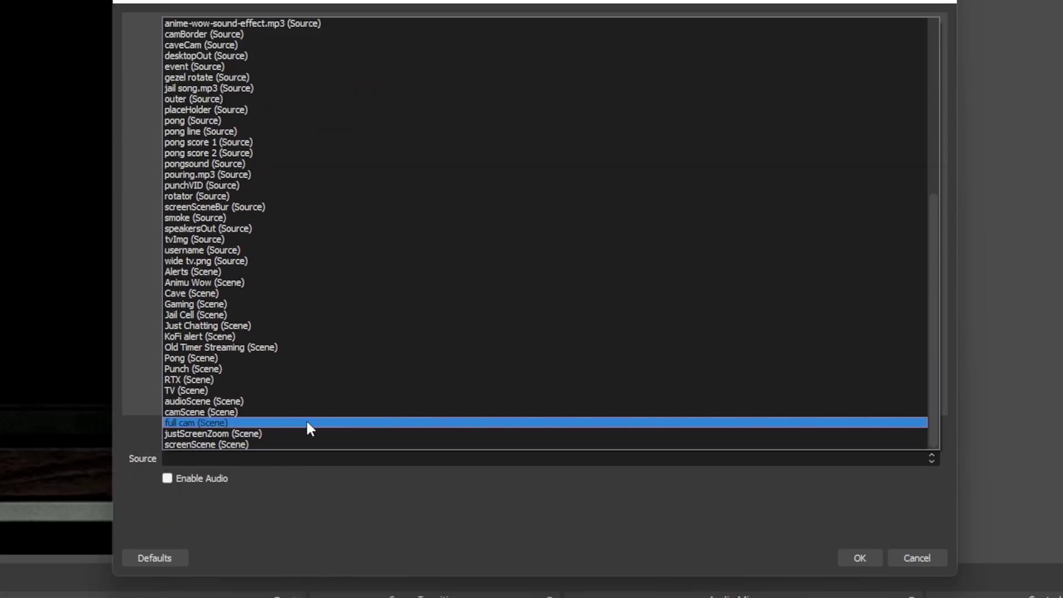
{"action": "left_click", "coordinate": [306, 422]}
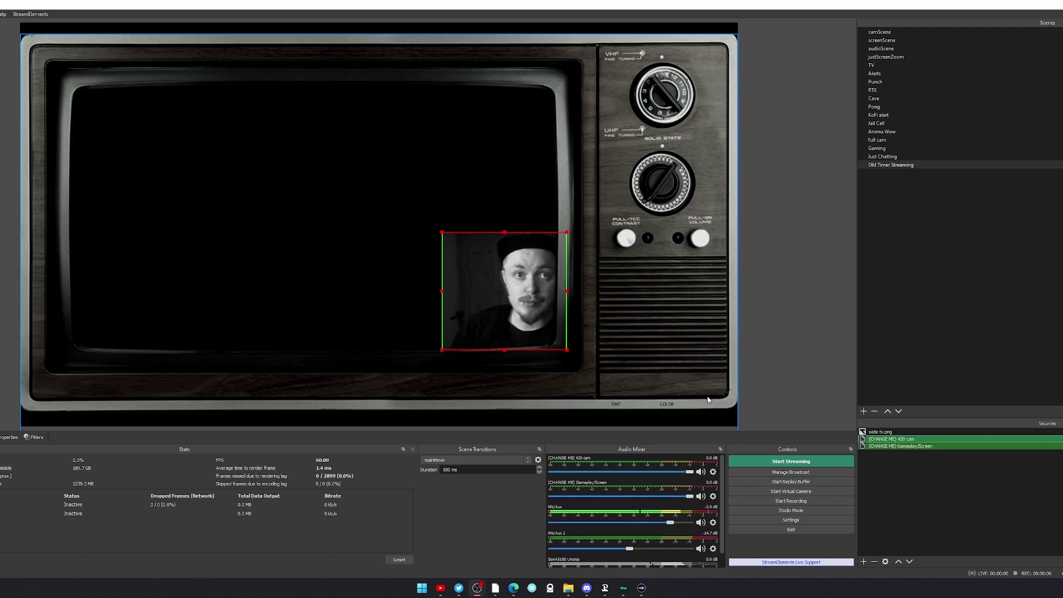
Load glitch.shader as the shader file of the 420 cam source's Glitch filter
{"action": "right_click", "coordinate": [925, 440]}
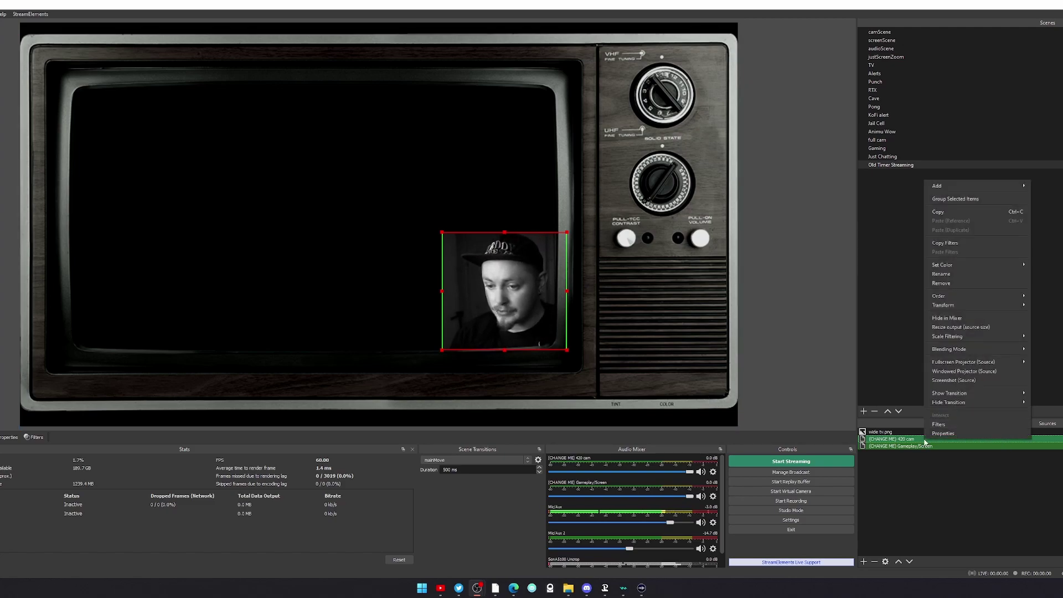
{"action": "left_click", "coordinate": [966, 424]}
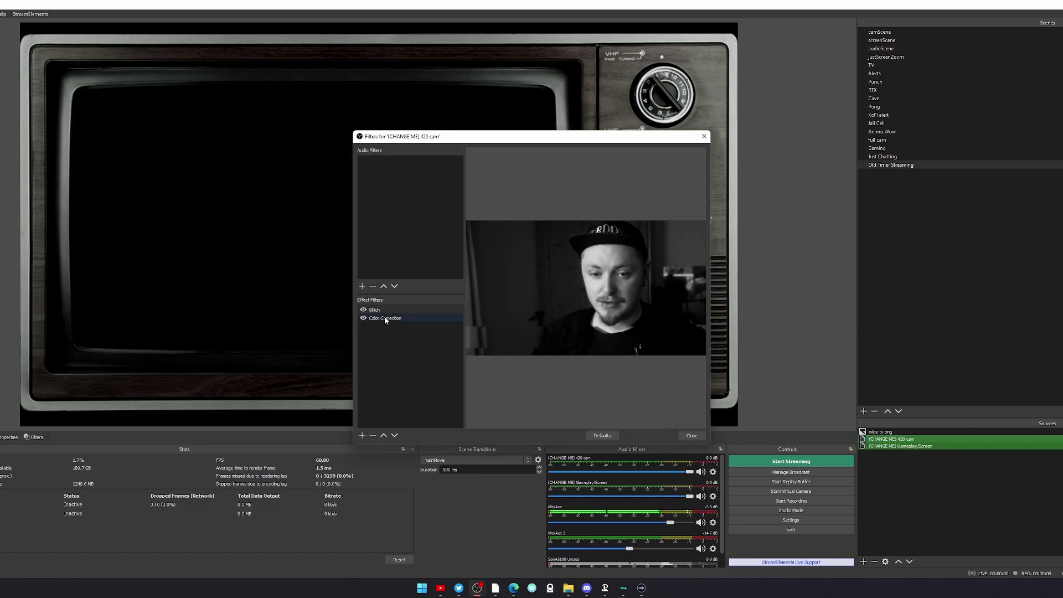
{"action": "left_click", "coordinate": [387, 309]}
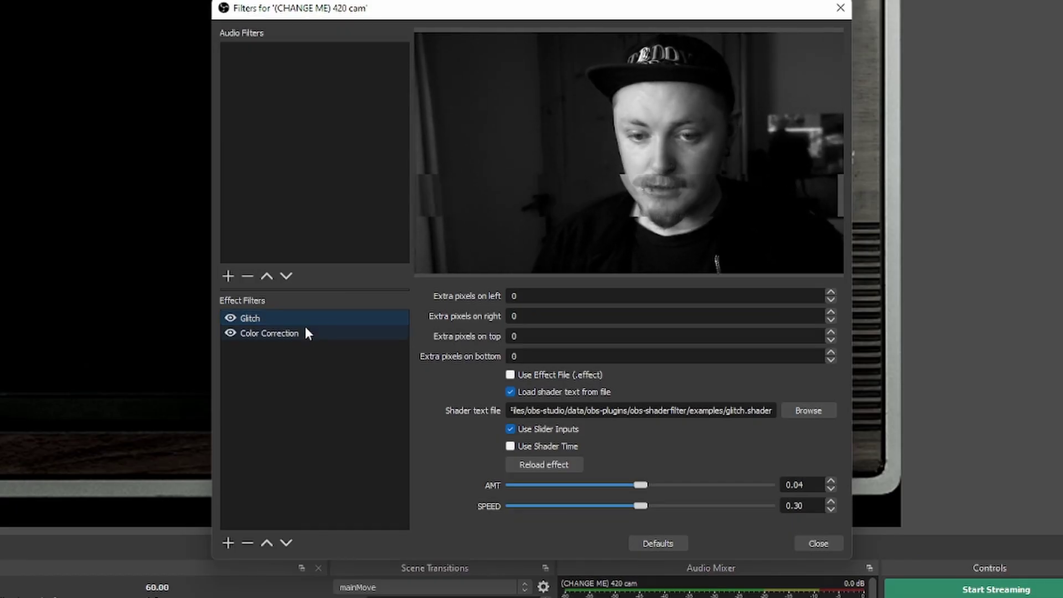
{"action": "left_click", "coordinate": [807, 411]}
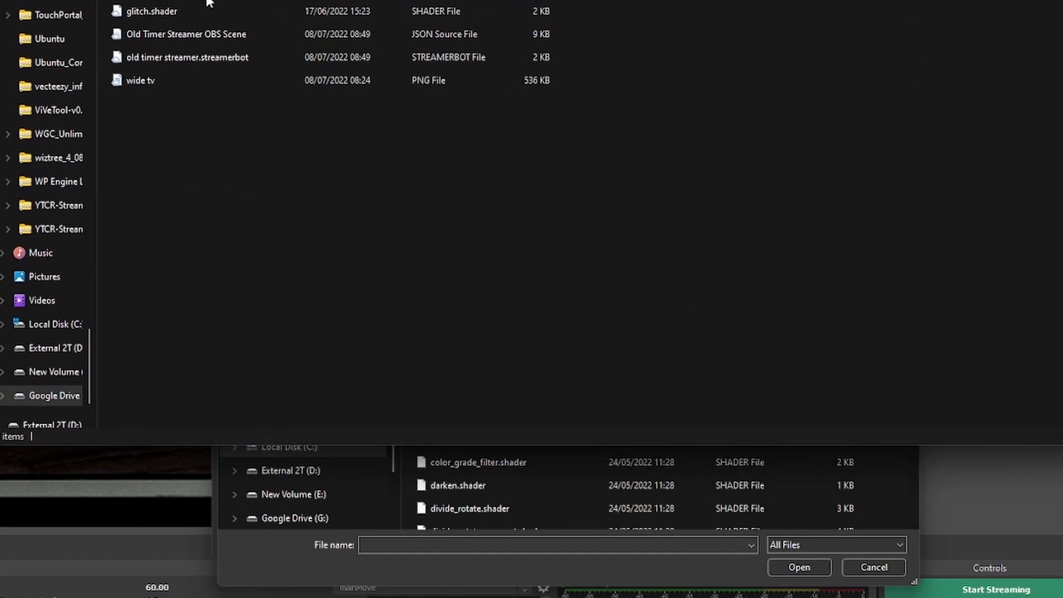
{"action": "left_click", "coordinate": [193, 11]}
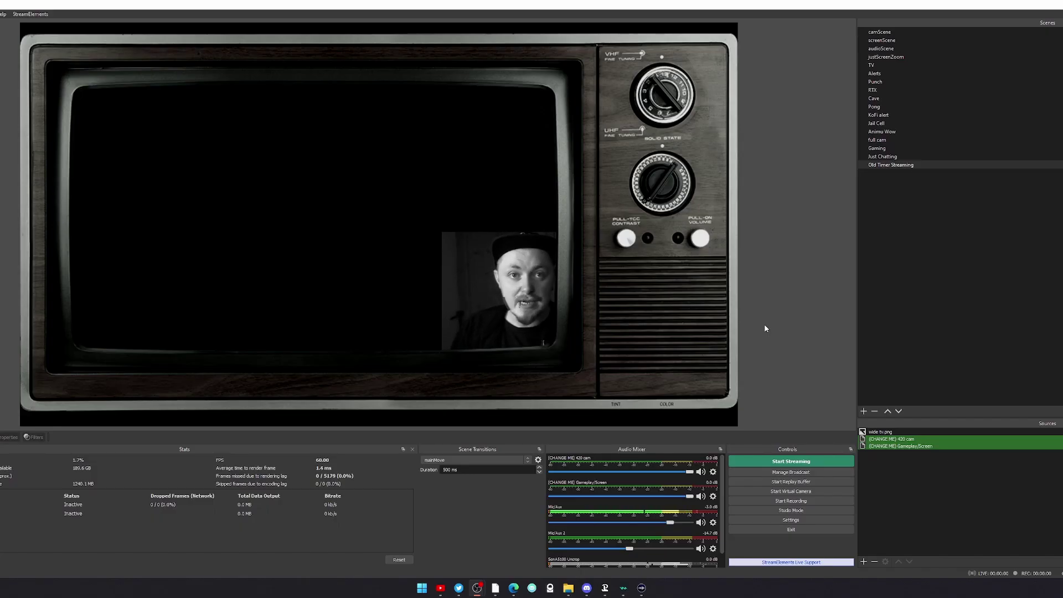
Set the (CHANGE ME) Gameplay/Screen source to display screenScene
{"action": "double_click", "coordinate": [928, 447]}
{"action": "left_click", "coordinate": [397, 379]}
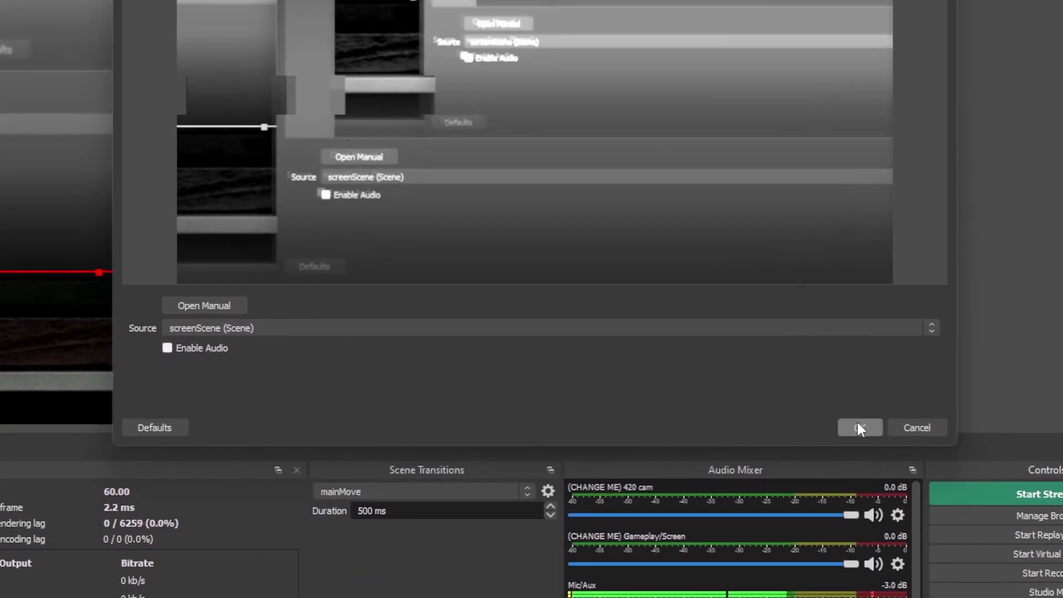
{"action": "left_click", "coordinate": [861, 426]}
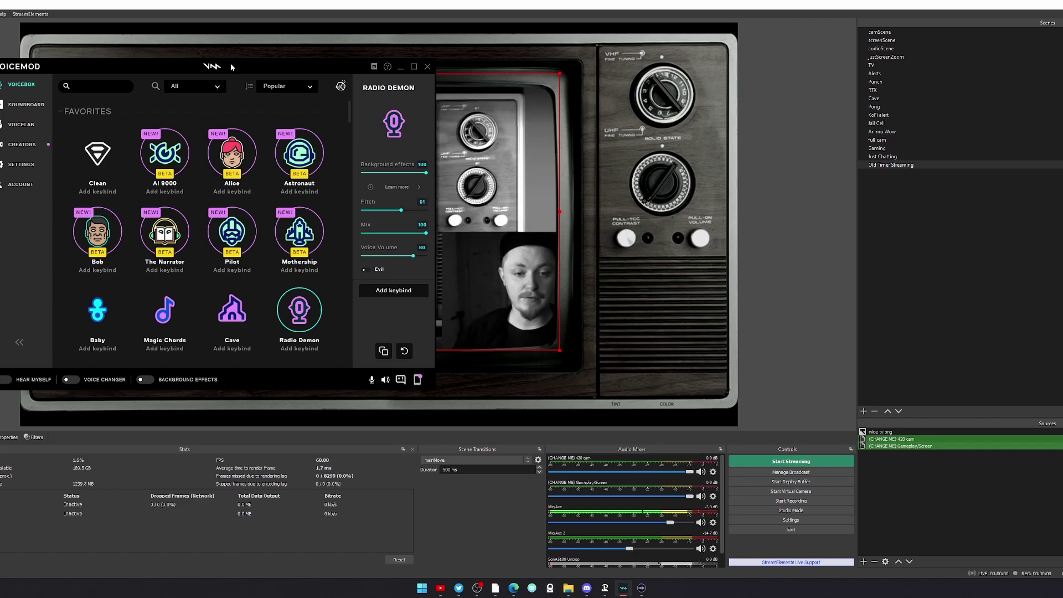
Scroll through the Radio Demon voice details in Voicemod
{"action": "scroll", "coordinate": [313, 281], "scroll_direction": "down", "scroll_amount": 1}
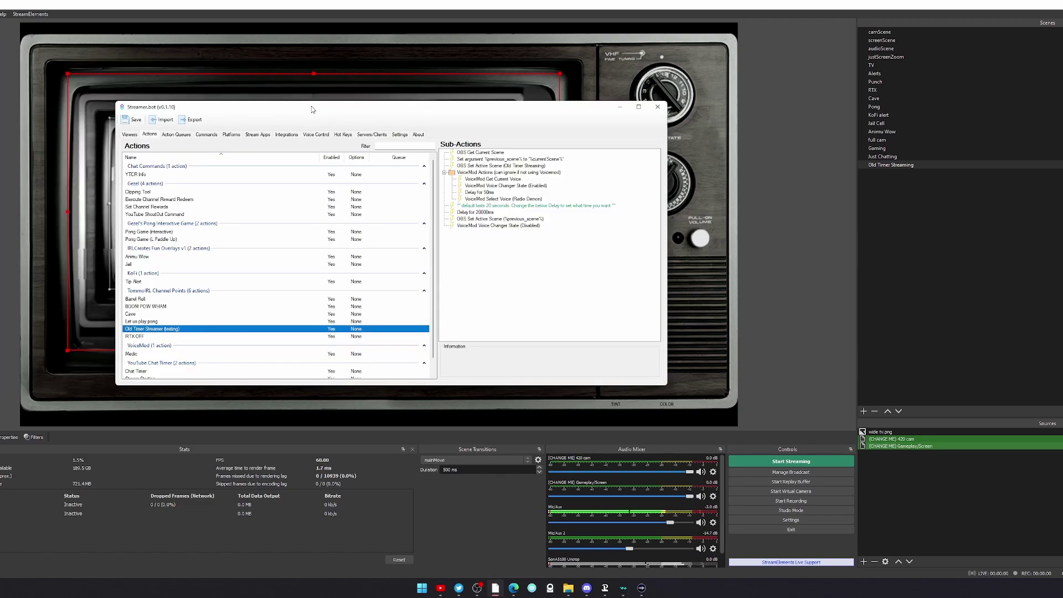
Import the Old Timer Streamer action by dropping old timer streamer.streamerbot into Import String
{"action": "left_click", "coordinate": [162, 120]}
{"action": "left_click", "coordinate": [569, 589]}
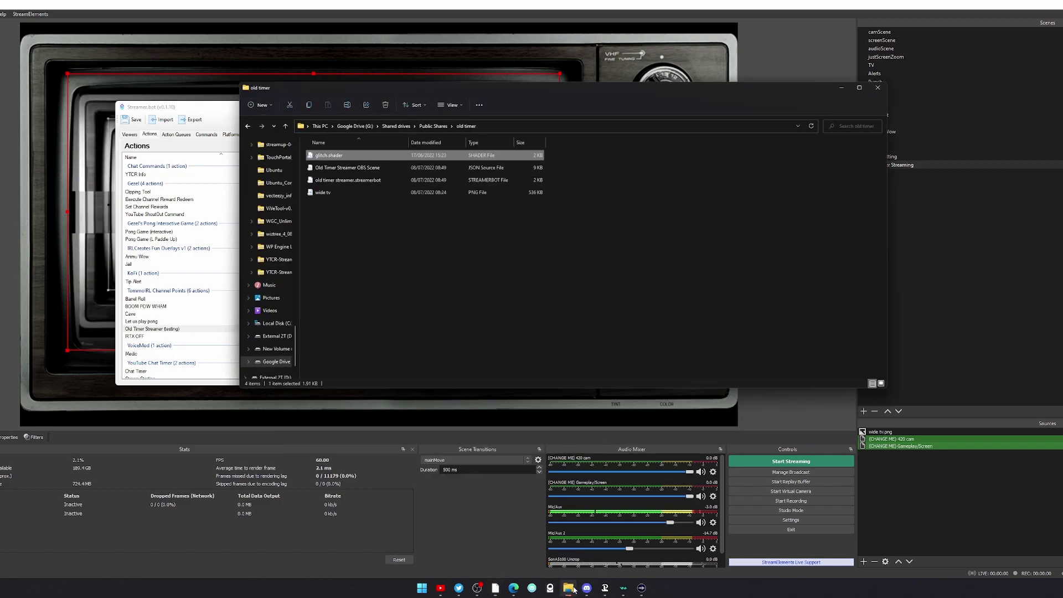
{"action": "left_click_drag", "start_coordinate": [443, 67], "coordinate": [629, 72]}
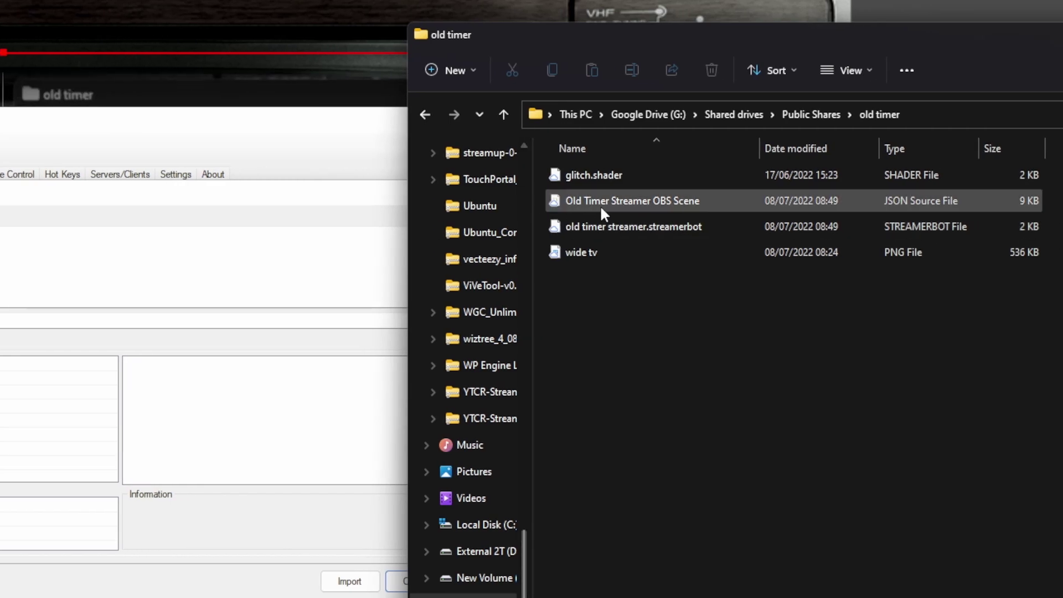
{"action": "left_click_drag", "start_coordinate": [609, 226], "coordinate": [407, 255]}
{"action": "left_click_drag", "start_coordinate": [14, 271], "coordinate": [164, 249]}
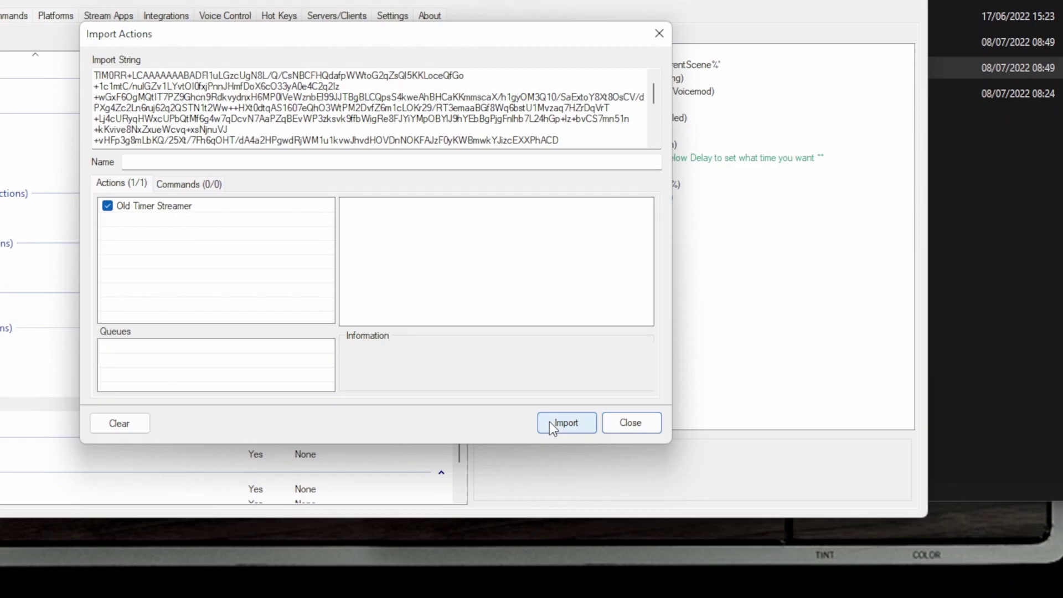
{"action": "left_click", "coordinate": [559, 423]}
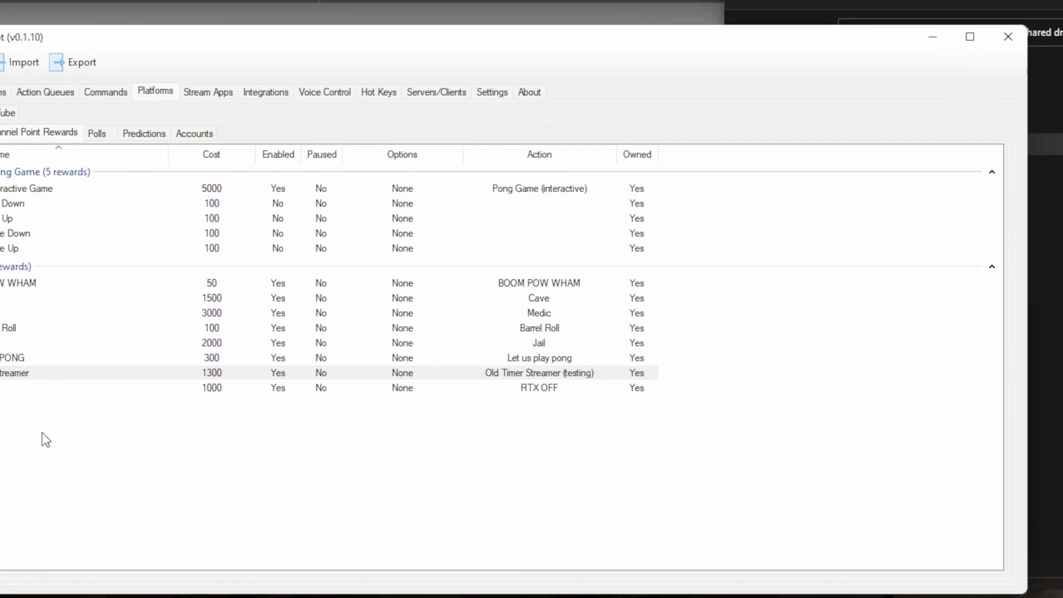
Open the Old Timer Streamer channel point reward's settings
{"action": "right_click", "coordinate": [41, 472]}
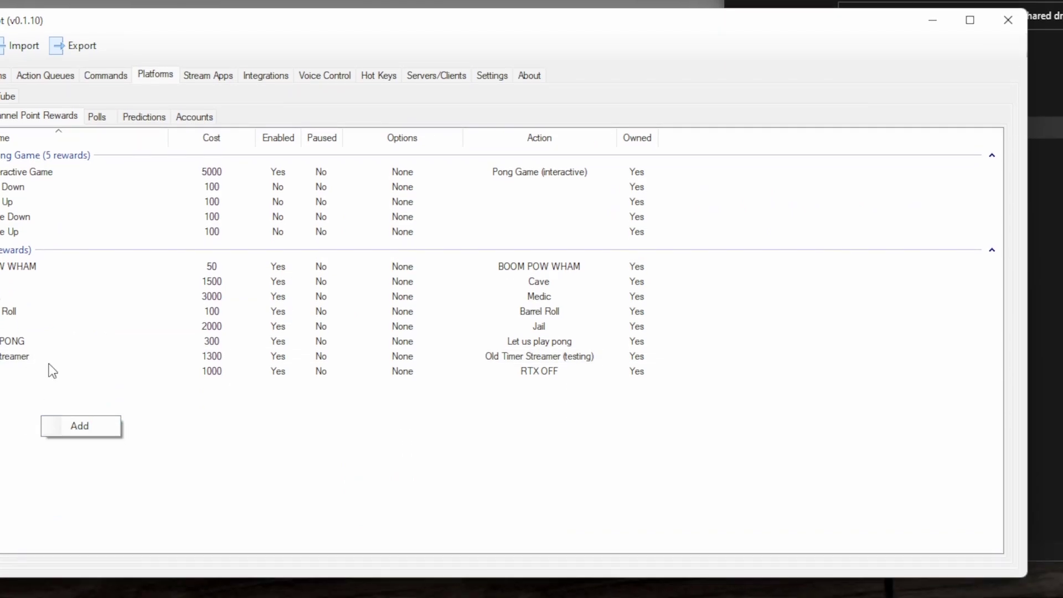
{"action": "double_click", "coordinate": [47, 360]}
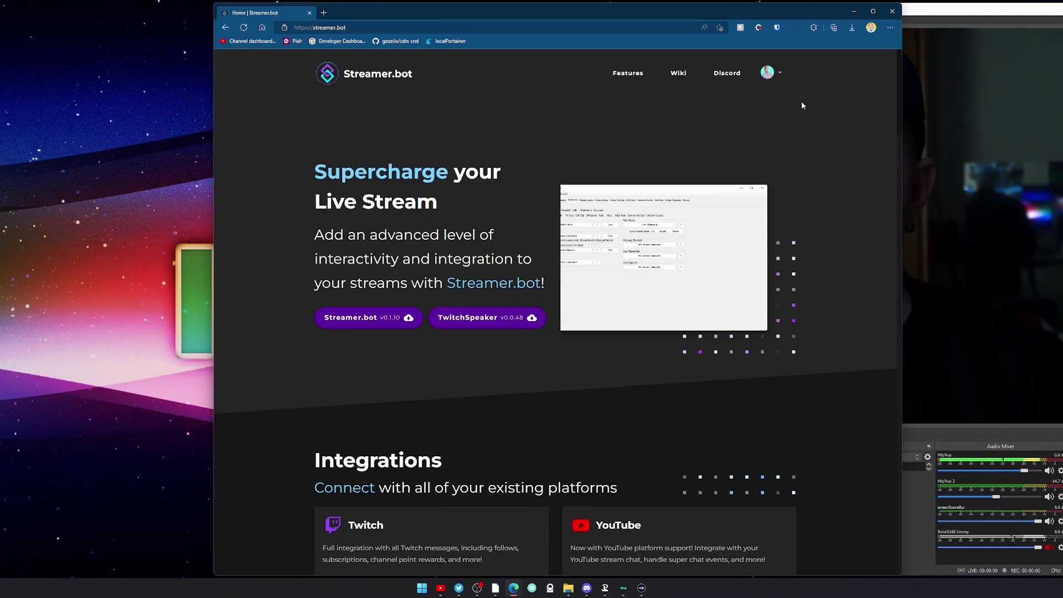
Assign Old Timer Streamer (testing) to Deck 1's second button and save it
{"action": "left_click", "coordinate": [781, 74]}
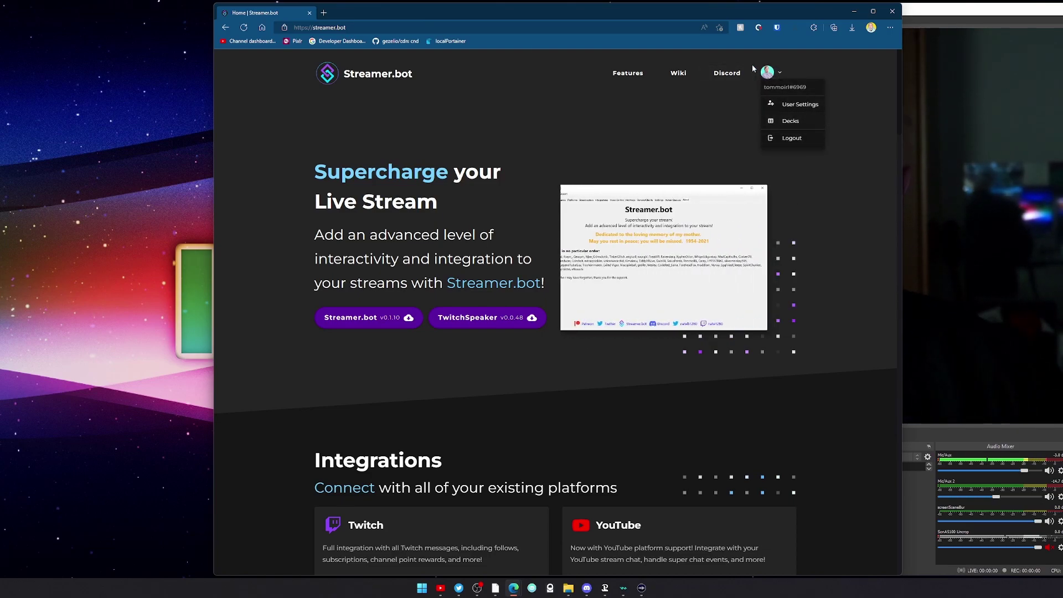
{"action": "left_click", "coordinate": [790, 121]}
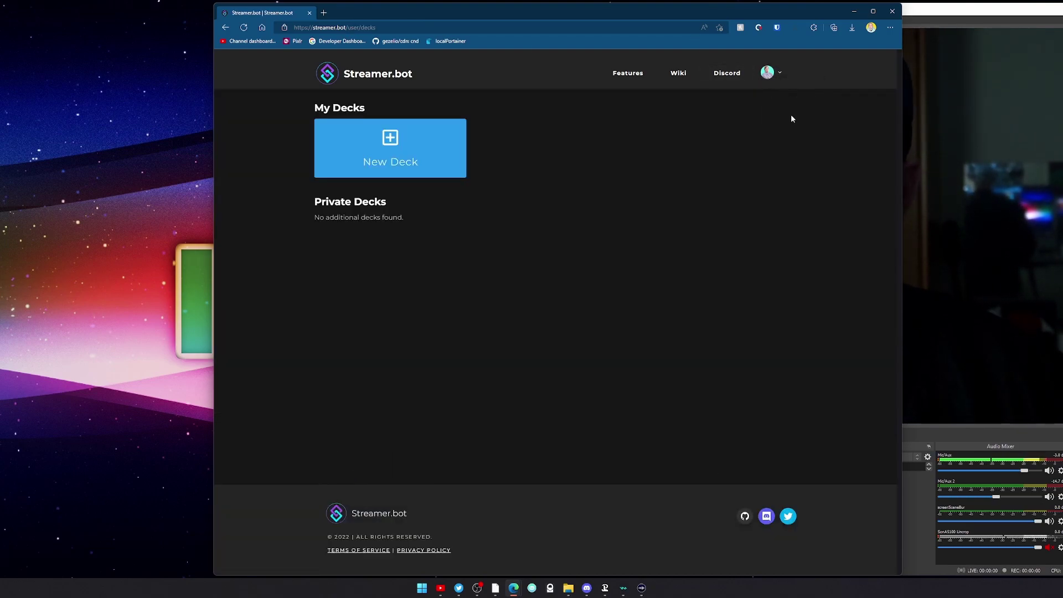
{"action": "left_click", "coordinate": [382, 143]}
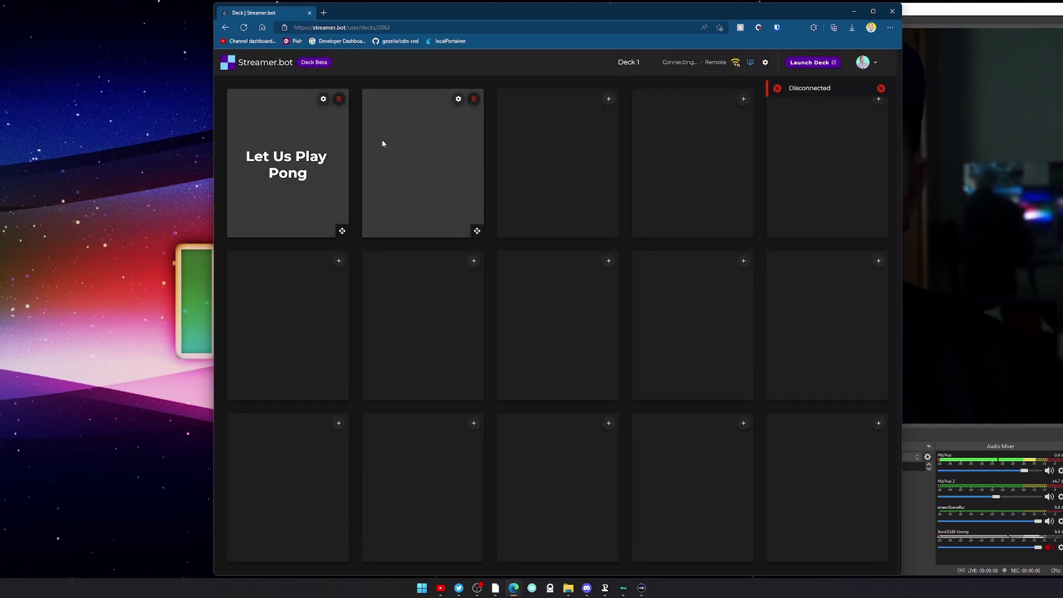
{"action": "left_click", "coordinate": [459, 98]}
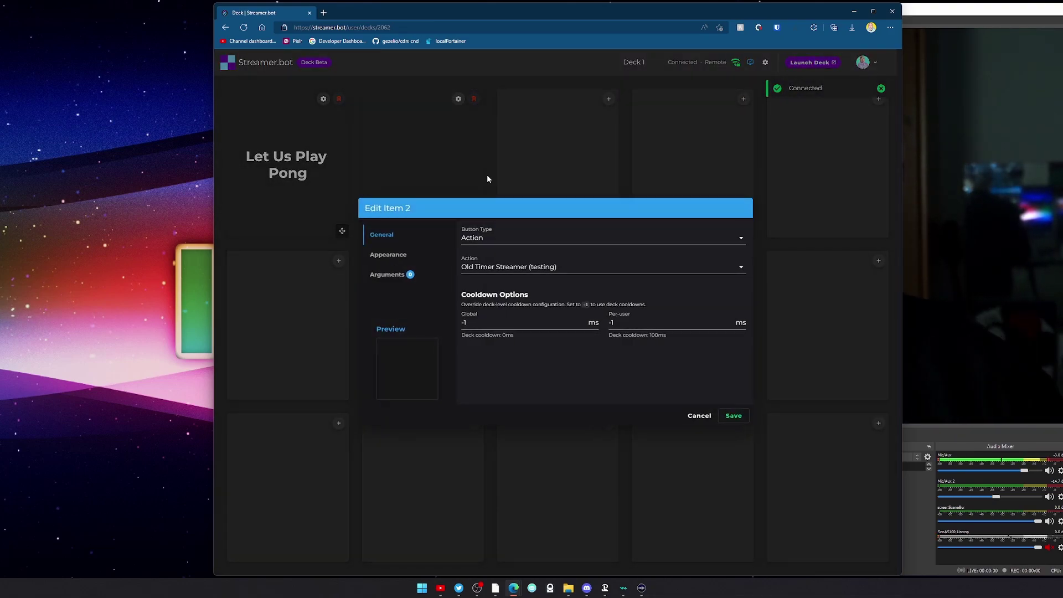
{"action": "left_click", "coordinate": [737, 416]}
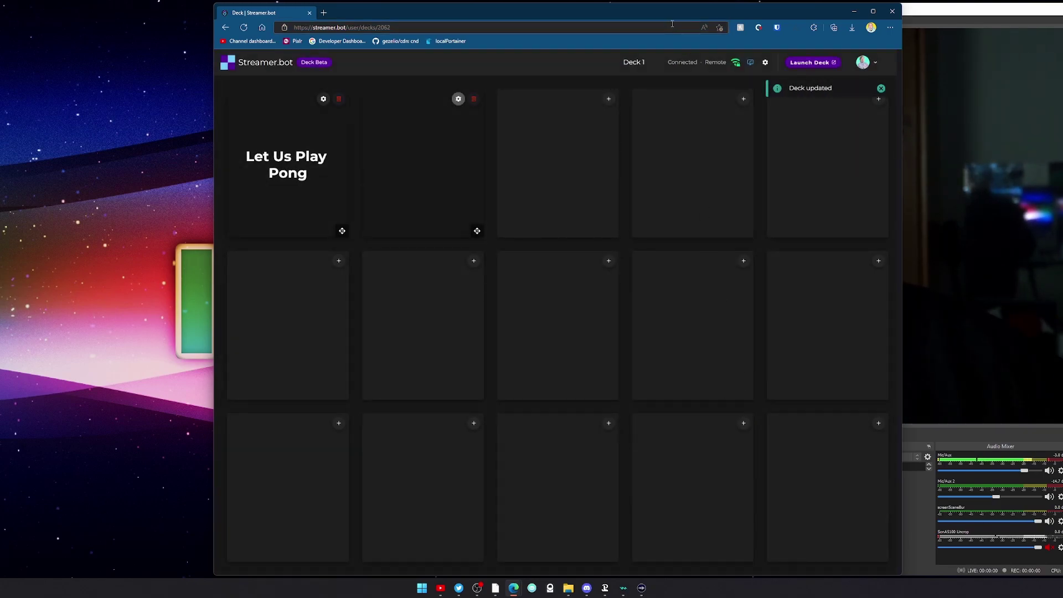
{"action": "left_click_drag", "start_coordinate": [672, 11], "coordinate": [2, 142]}
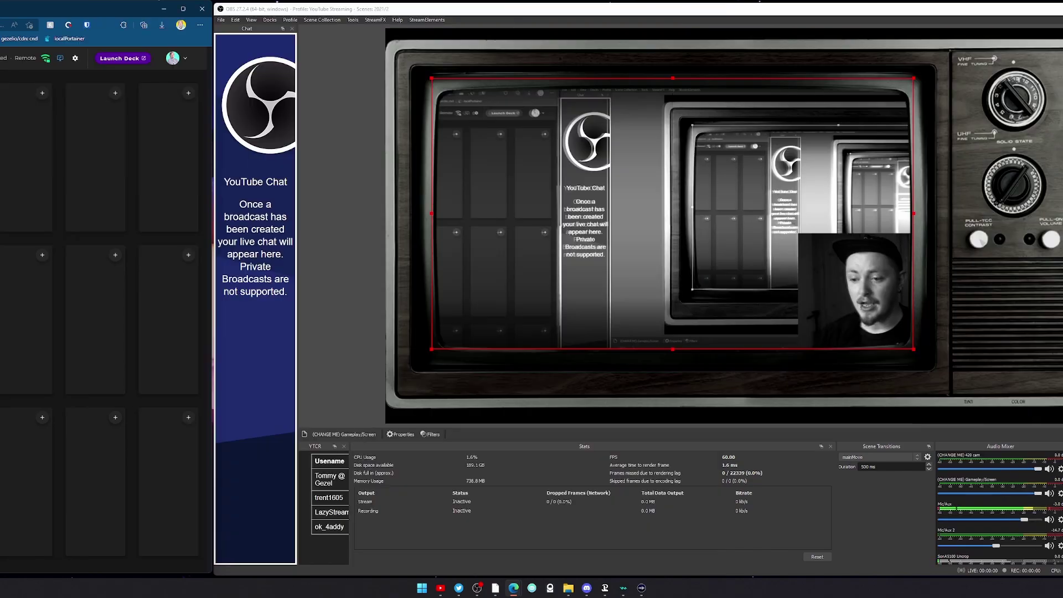
Restore and re-minimize Voicemod, then switch OBS to the webcam scene with F2
{"action": "left_click", "coordinate": [623, 588]}
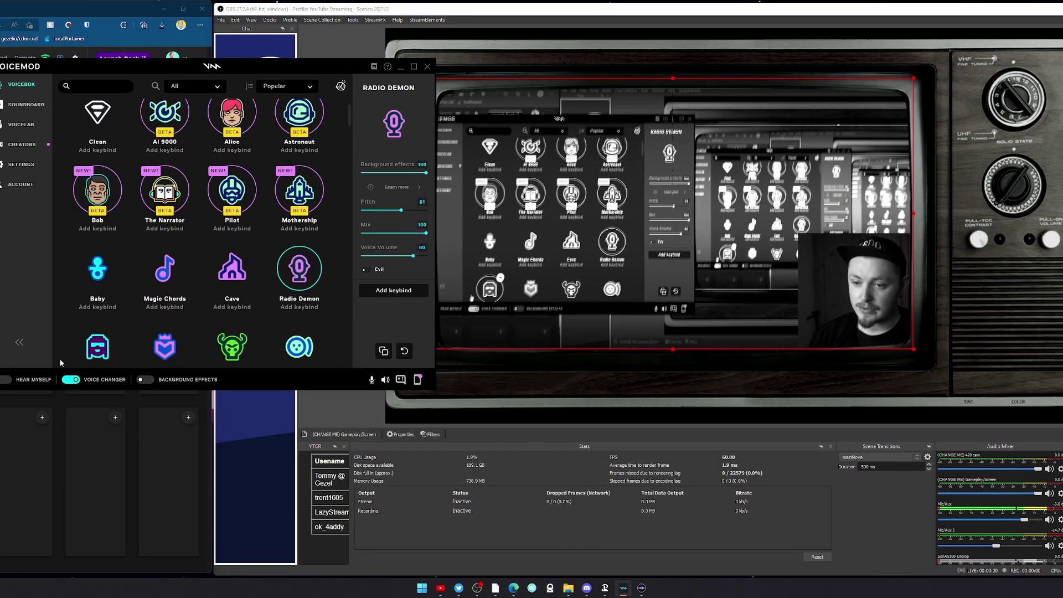
{"action": "left_click", "coordinate": [401, 67]}
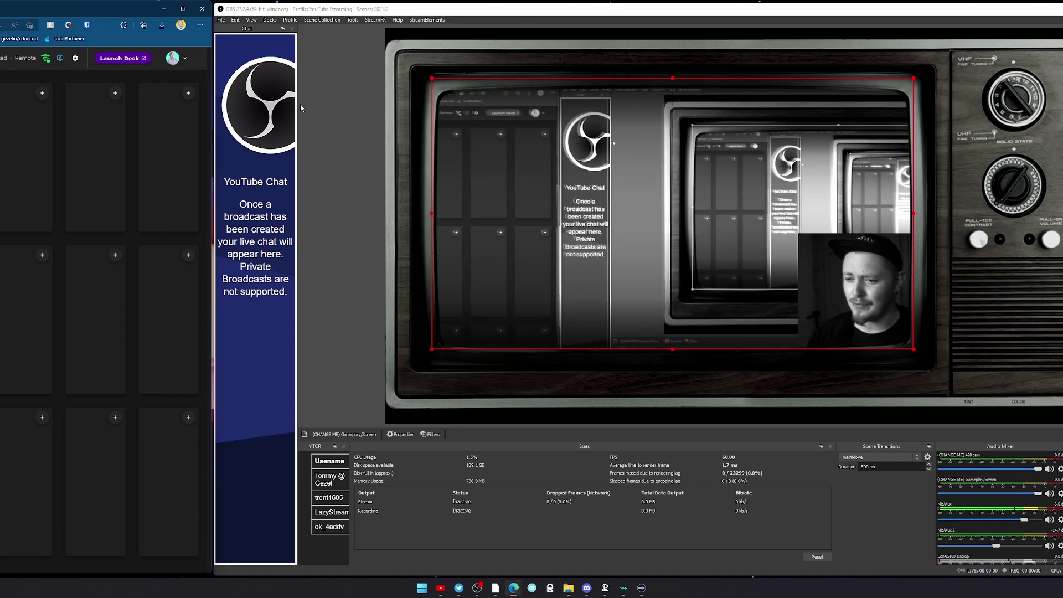
{"action": "key", "text": "F2"}
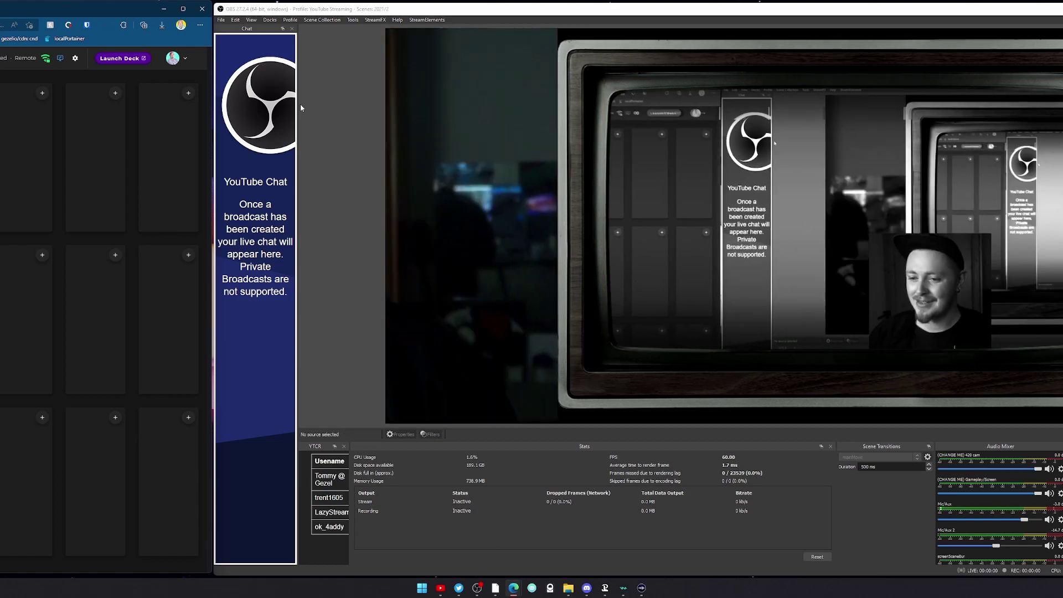